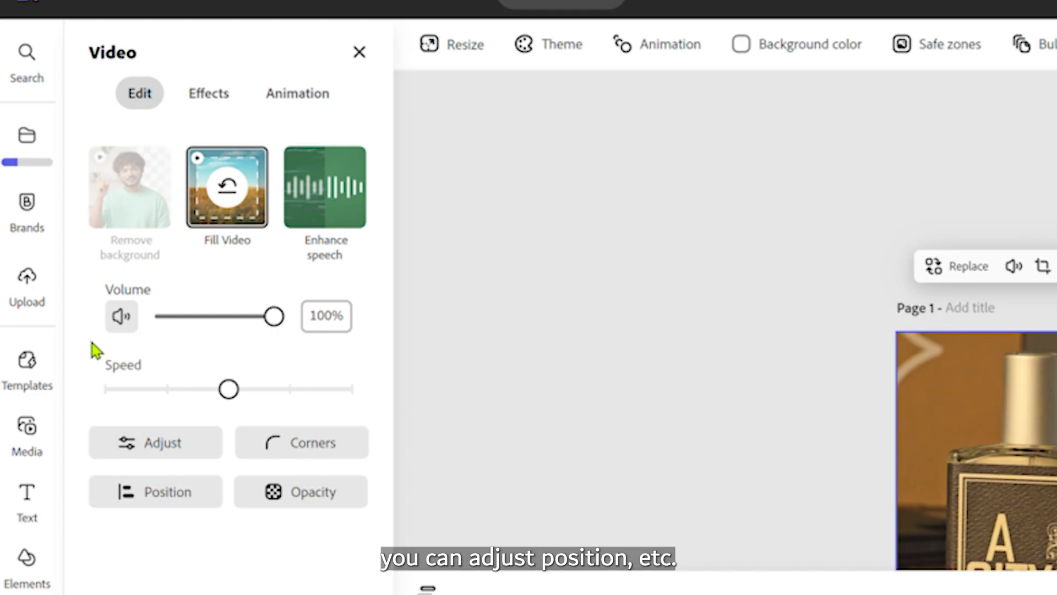
- Look through the effects and the In, Loop and Out animation options for the bottle video
click(211, 98)
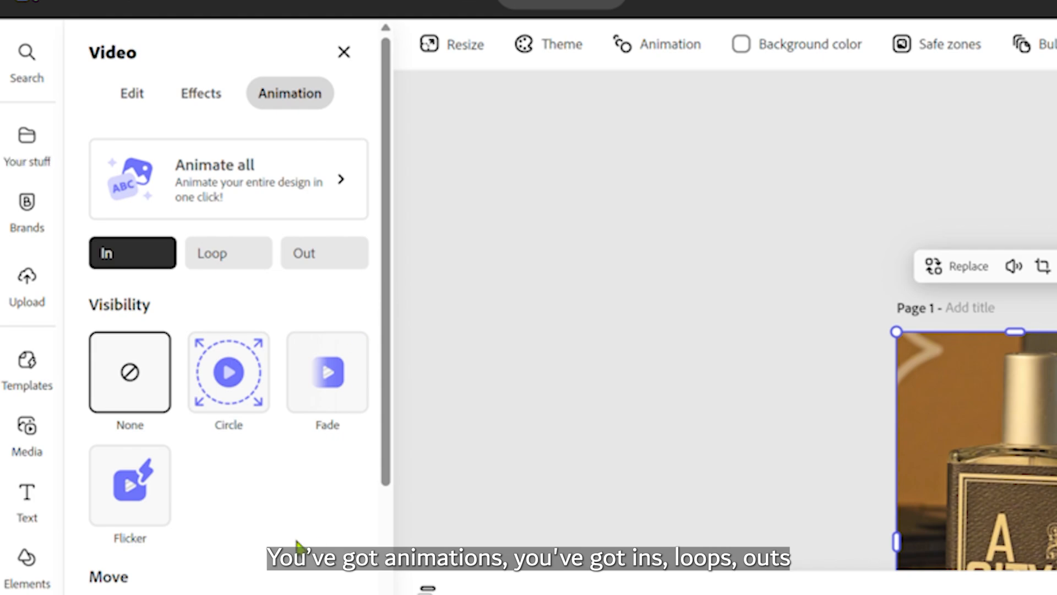
scroll(250, 517, down, 5)
scroll(242, 520, up, 5)
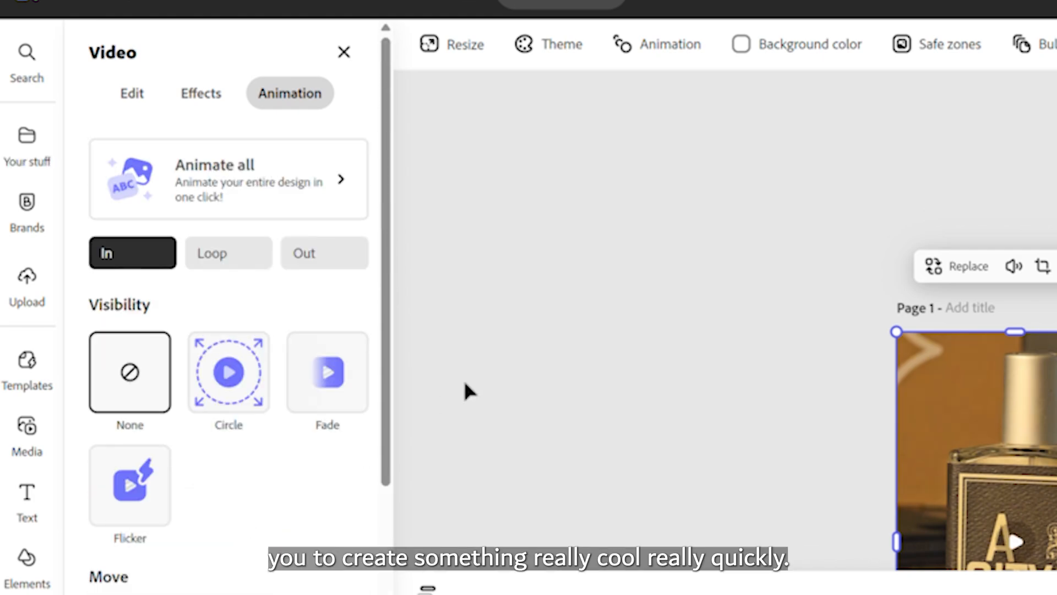
click(135, 94)
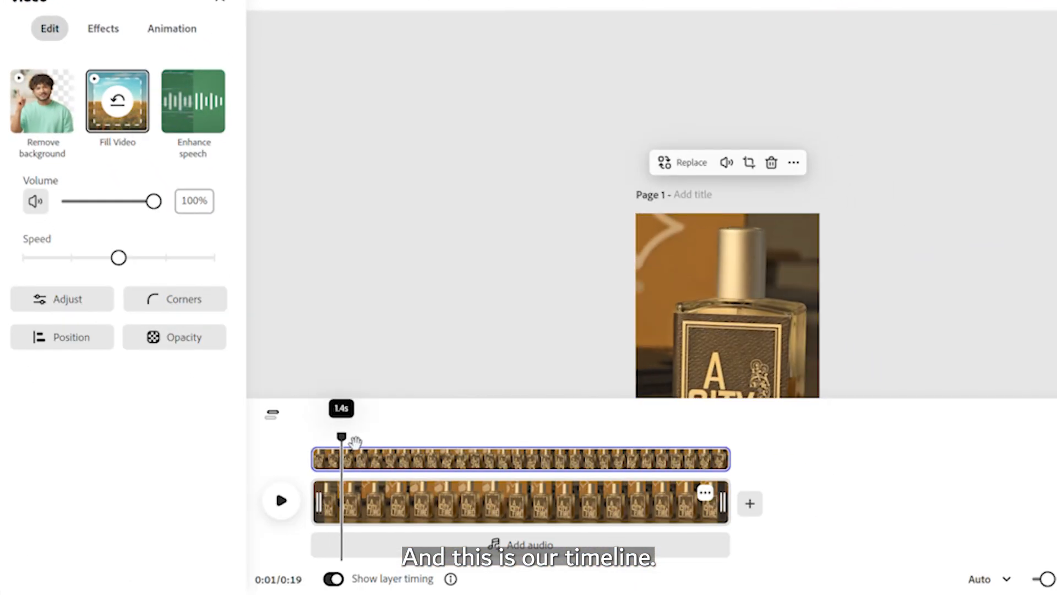
- Trim the start and end of the perfume bottle clip so the scene lasts about 4 seconds
drag(355, 442, 401, 492)
drag(320, 503, 398, 513)
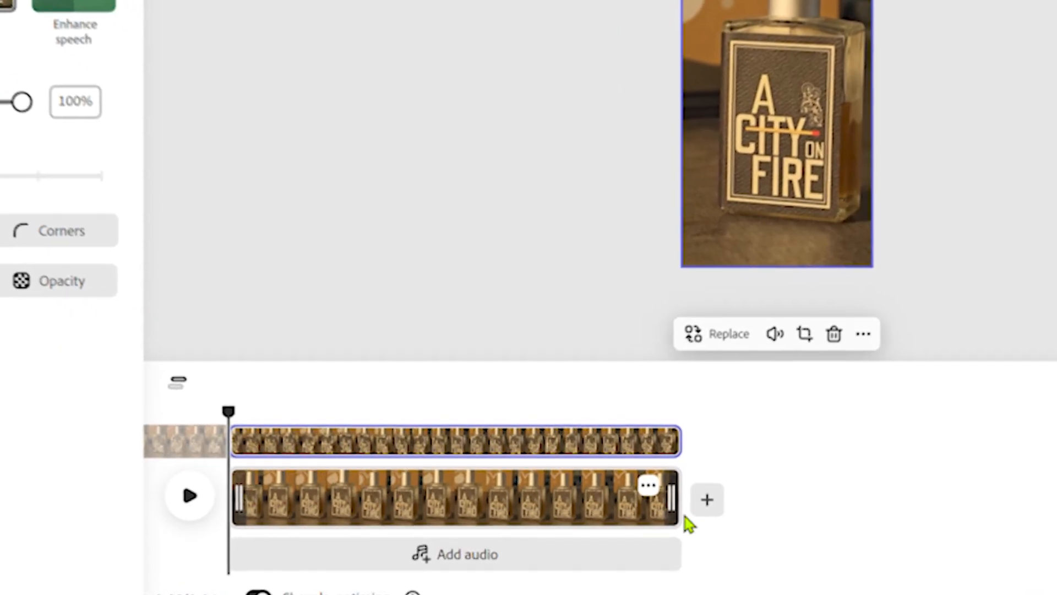
drag(664, 501, 317, 495)
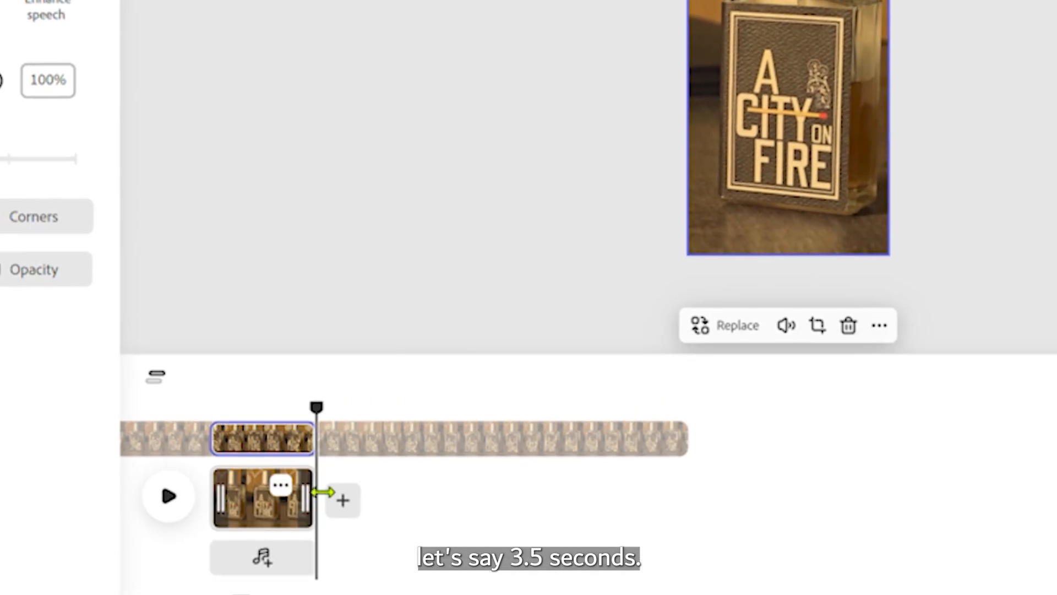
drag(316, 394, 311, 444)
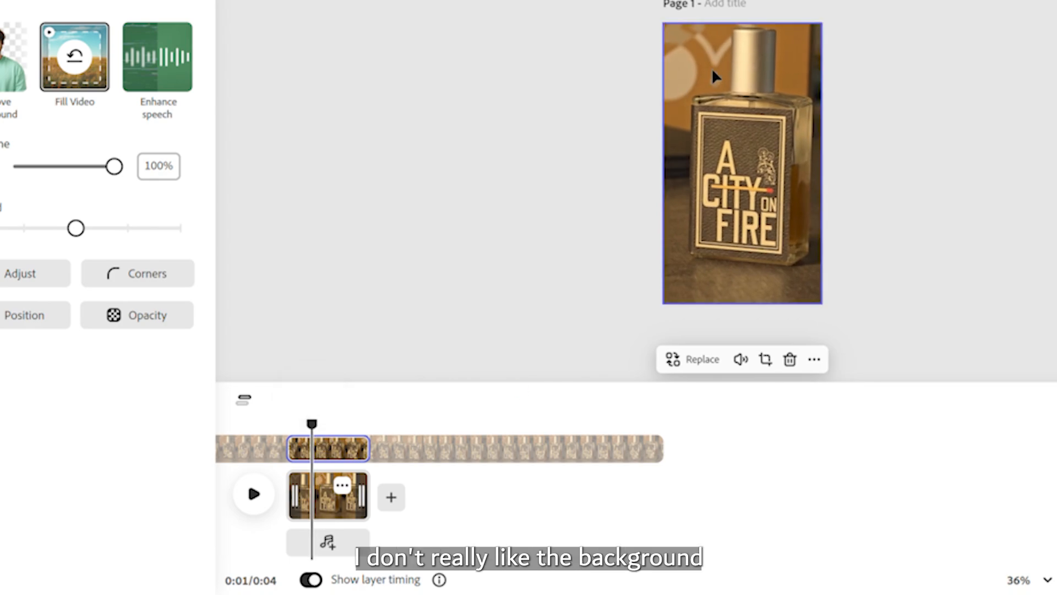
- Remove the background from the perfume bottle video
mouse_move(369, 463)
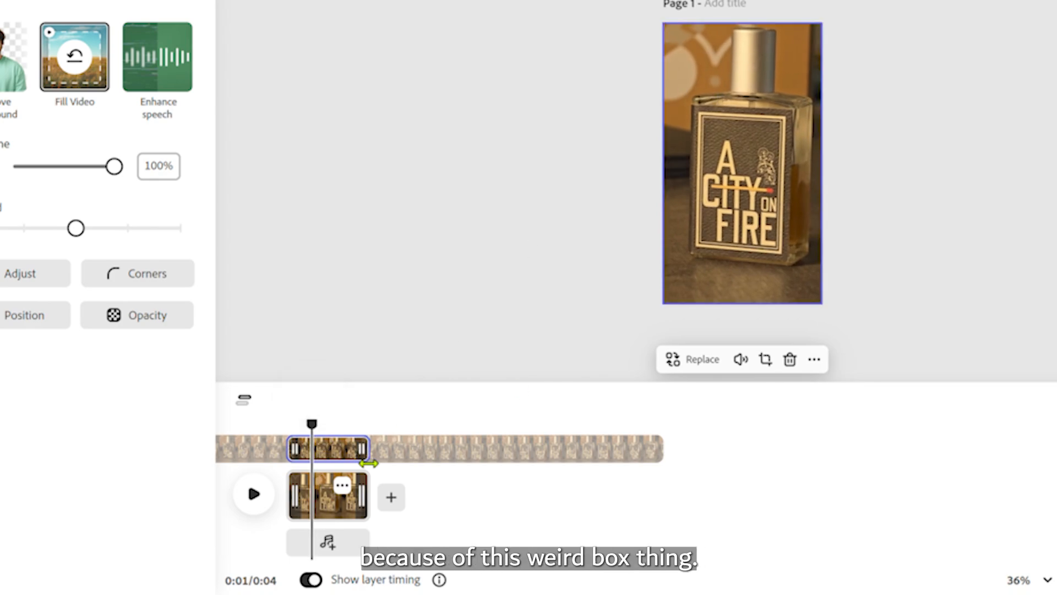
click(335, 506)
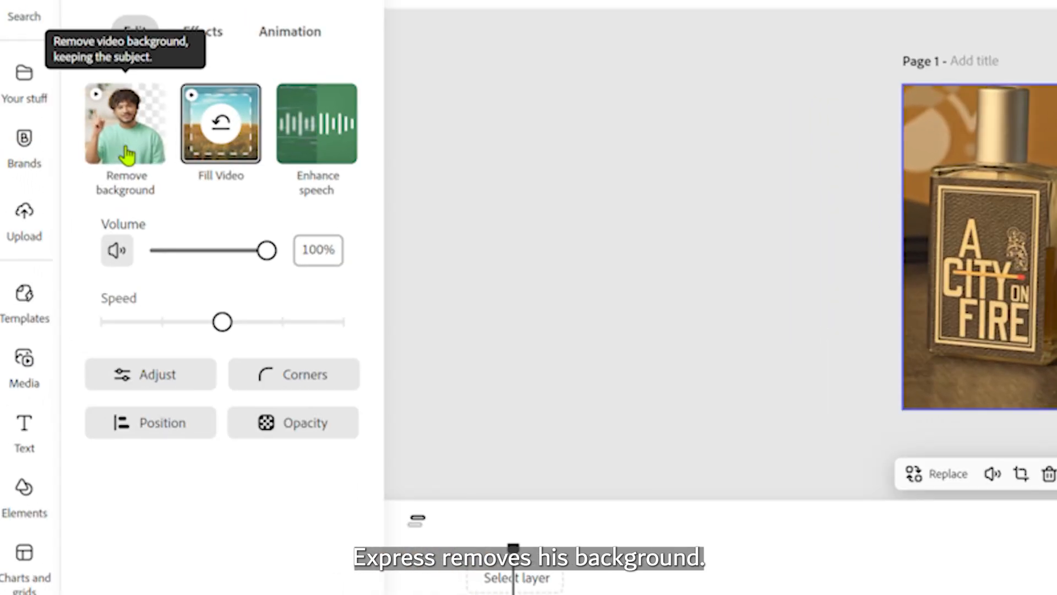
click(126, 156)
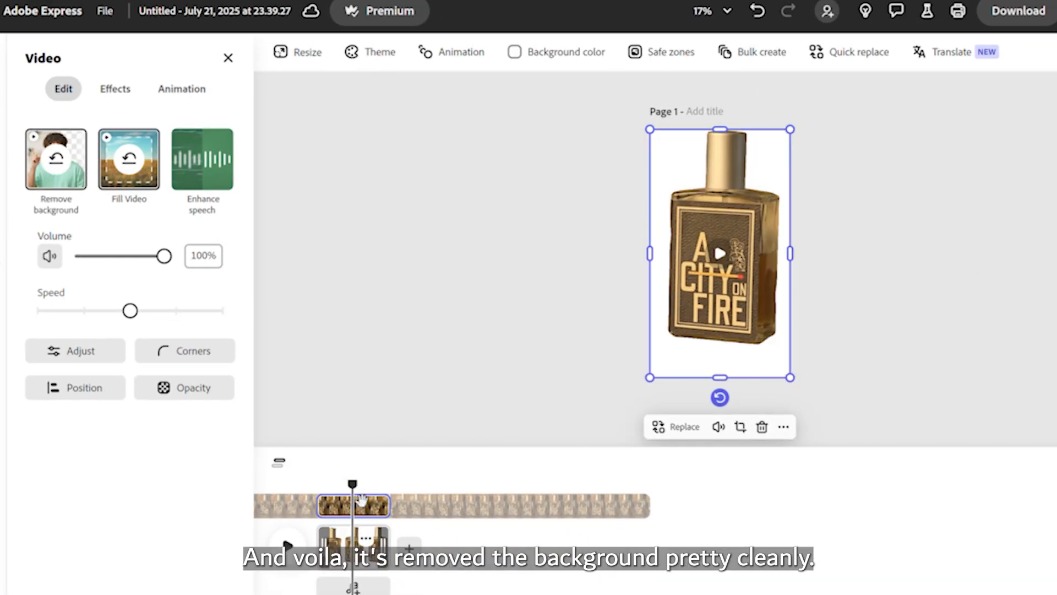
mouse_move(363, 491)
mouse_down()
mouse_move(328, 492)
mouse_move(345, 492)
mouse_up()
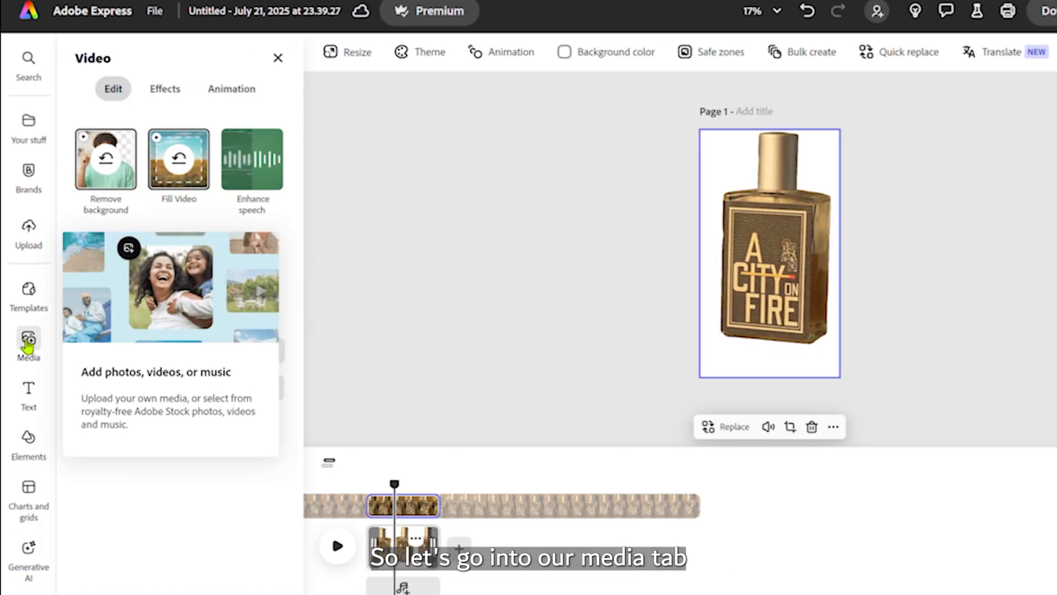
- Search the stock videos for "flames" and add the 29-second clip of a row of flames to the page
click(29, 339)
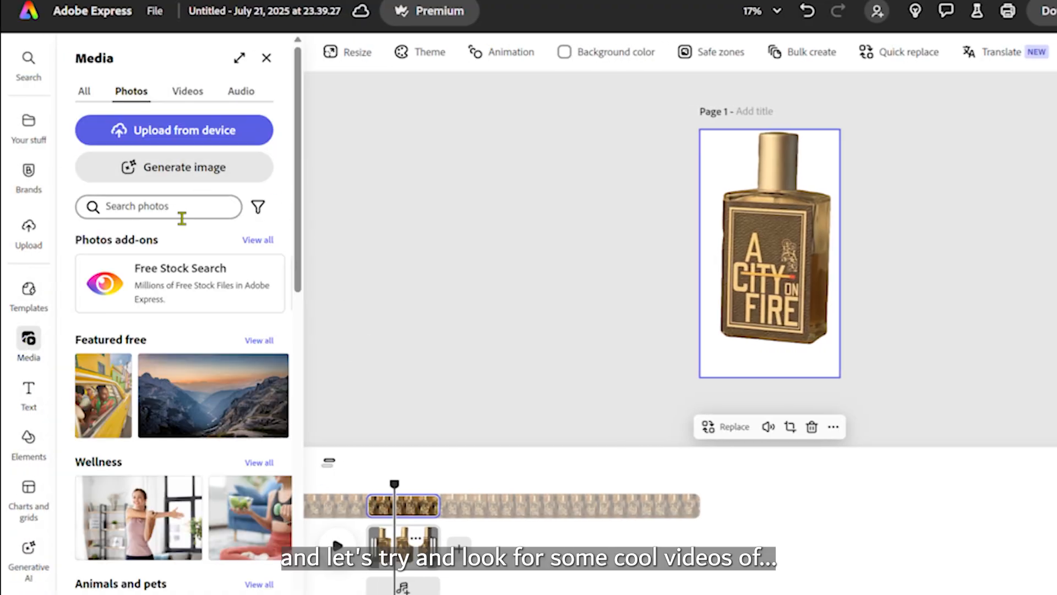
click(189, 91)
click(161, 213)
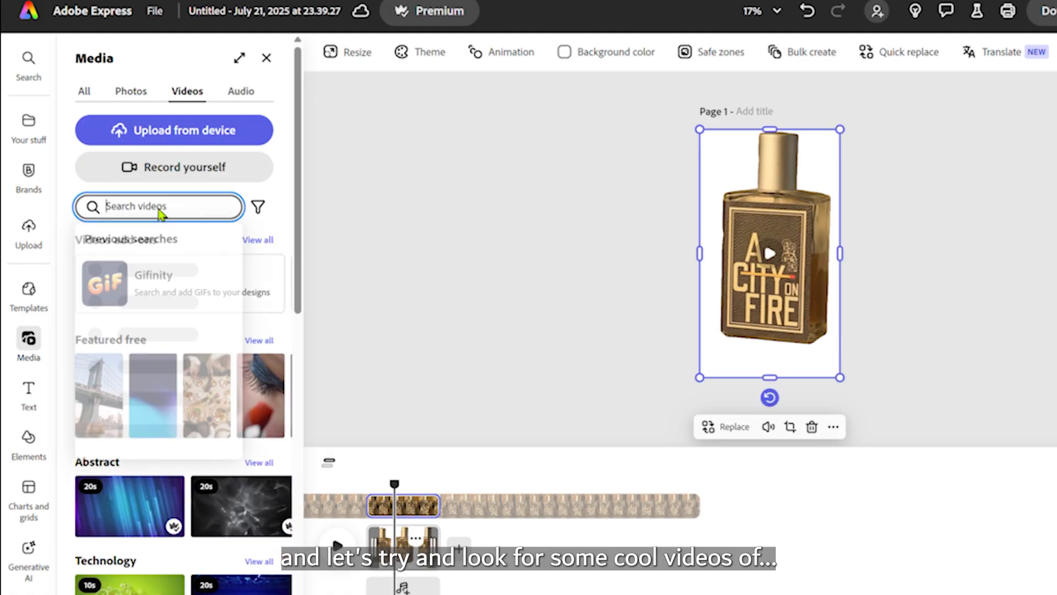
text(flames)
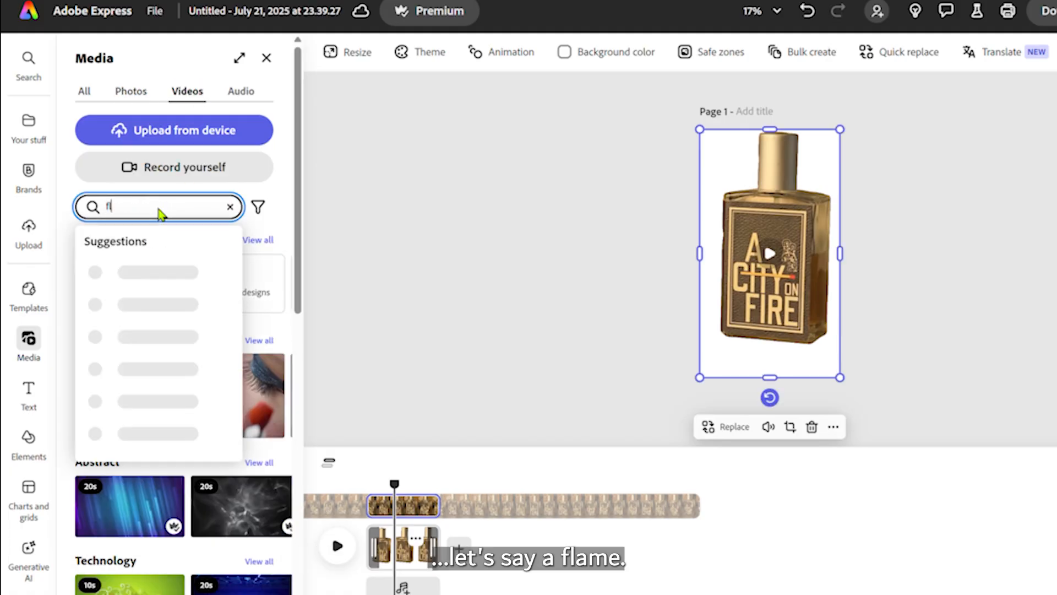
key(Return)
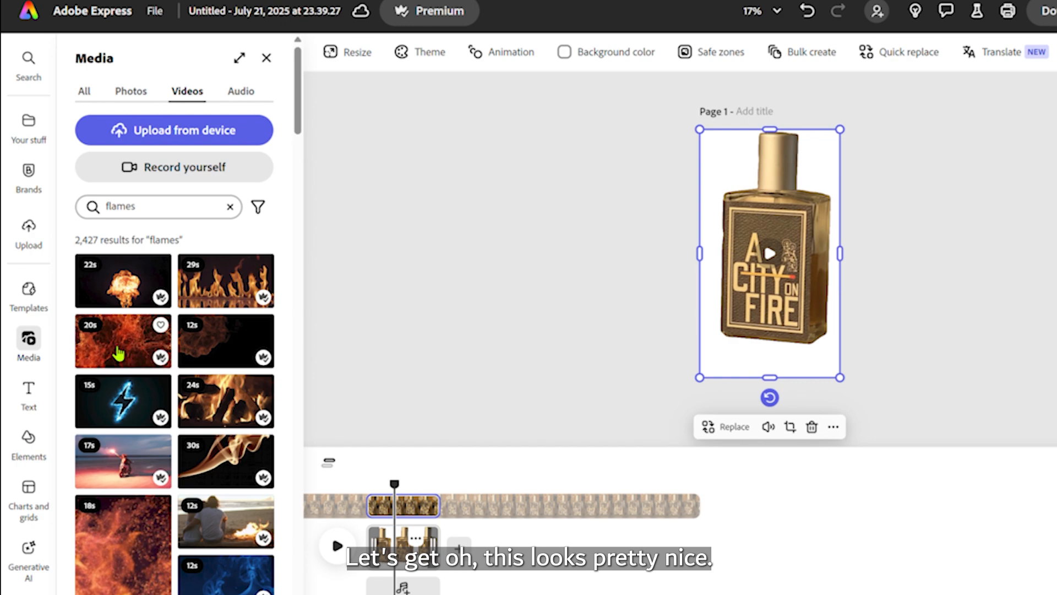
click(216, 290)
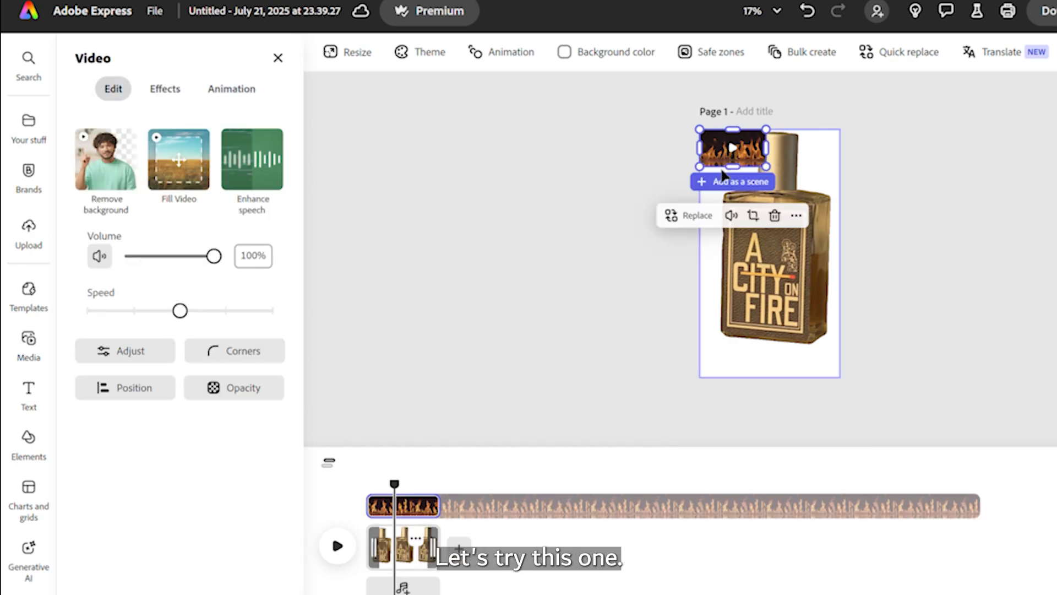
- Enlarge and reposition the flames clip so it covers the whole page, and move its layer beneath the bottle
drag(767, 168, 1056, 390)
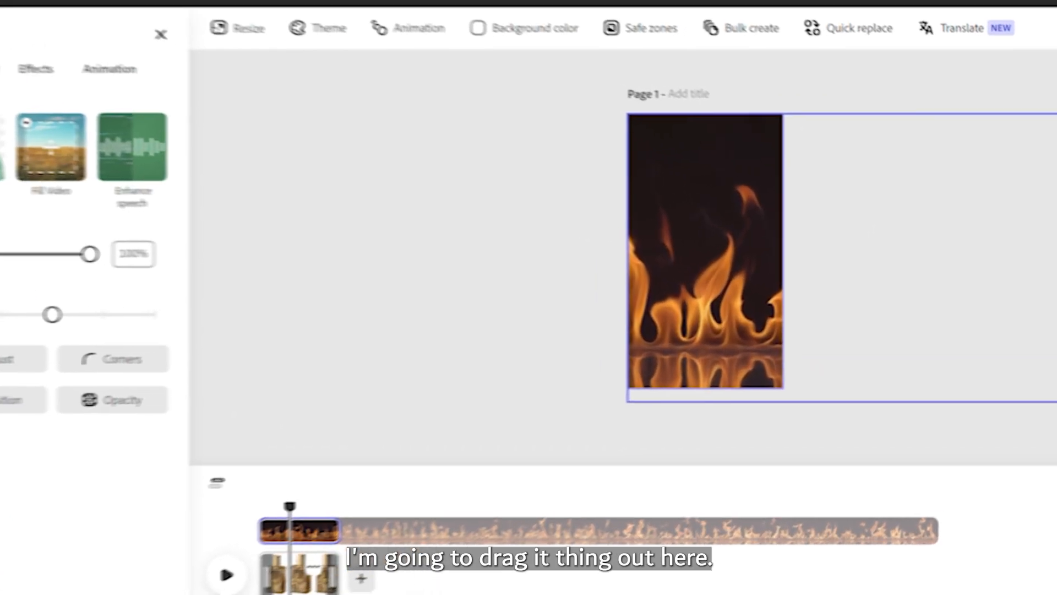
drag(705, 350, 462, 339)
drag(338, 347, 338, 349)
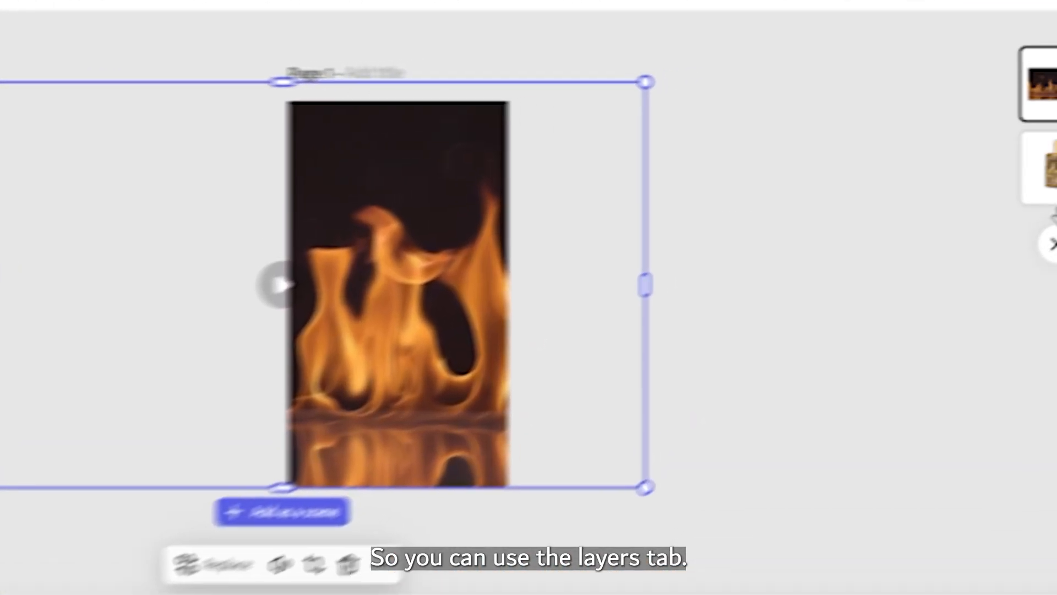
drag(1029, 122, 1016, 206)
drag(405, 434, 437, 444)
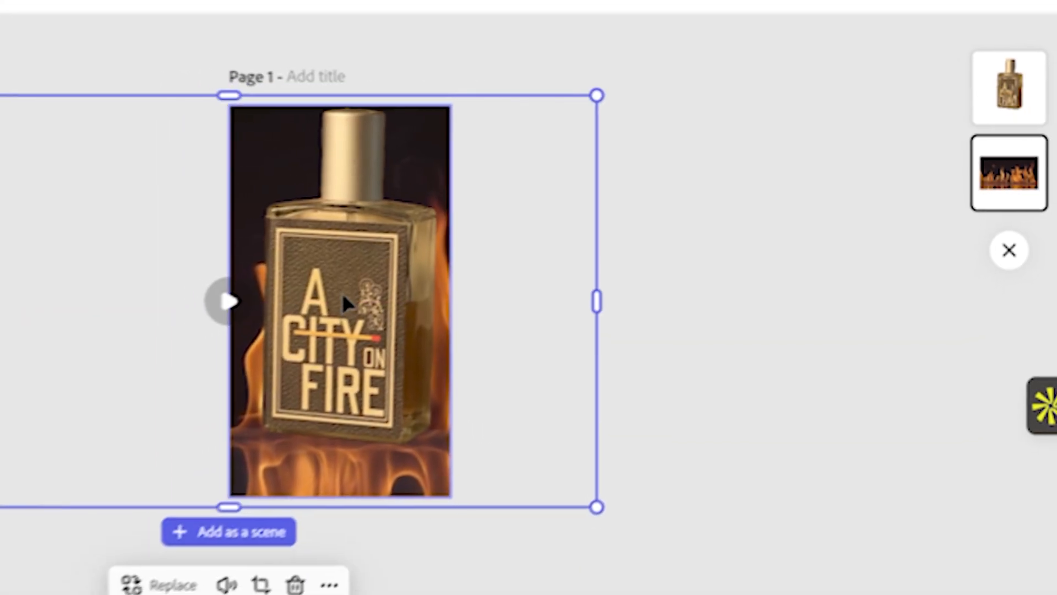
click(343, 296)
click(805, 244)
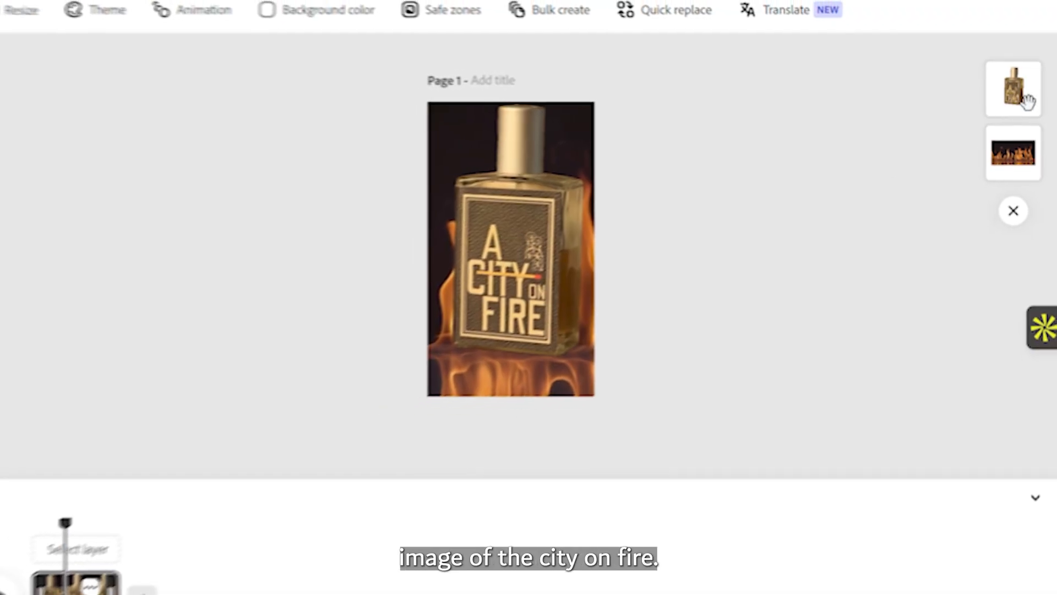
- Shift the bottle video slightly down and to the left on the page, and set its playback speed to the slowest setting
click(1022, 99)
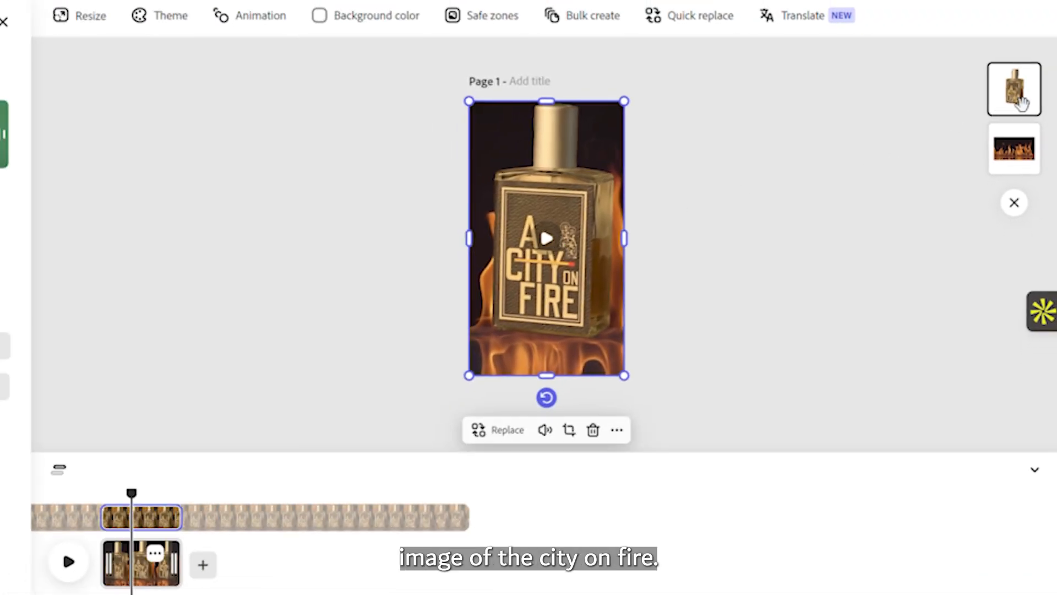
drag(578, 271, 578, 282)
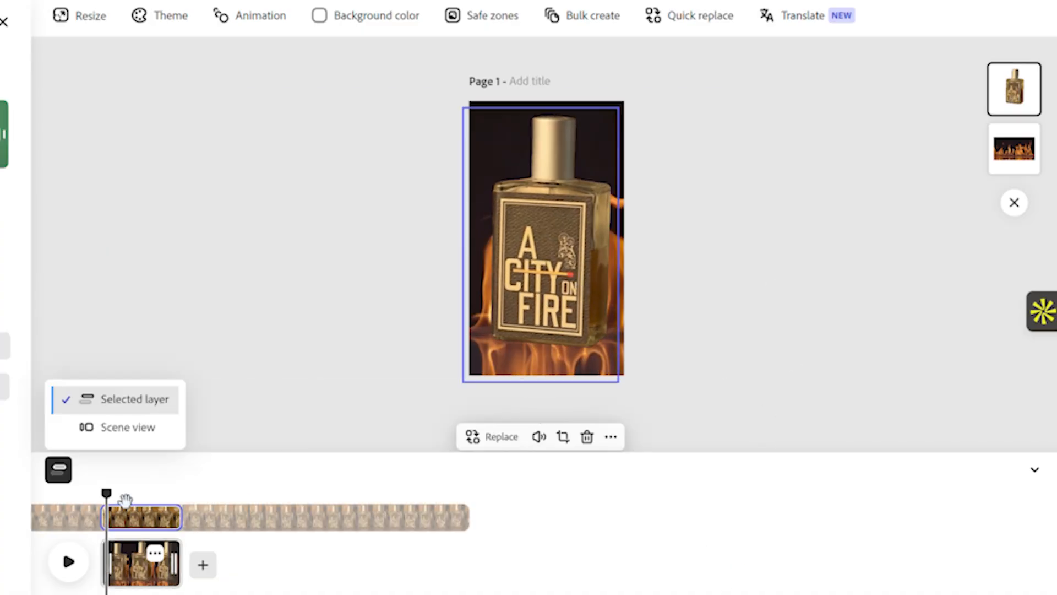
drag(118, 498, 87, 501)
click(255, 415)
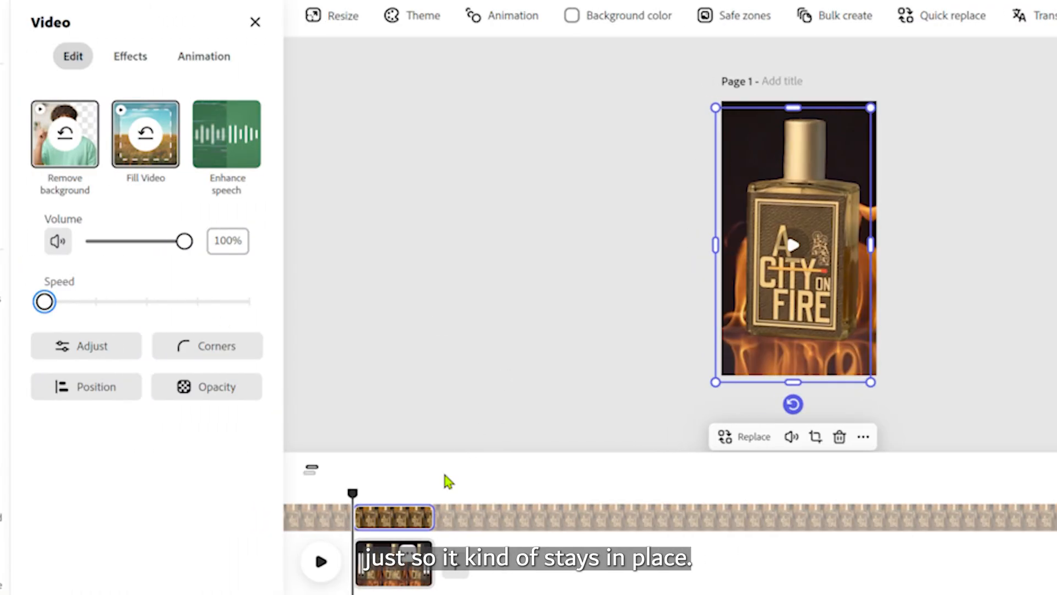
click(319, 567)
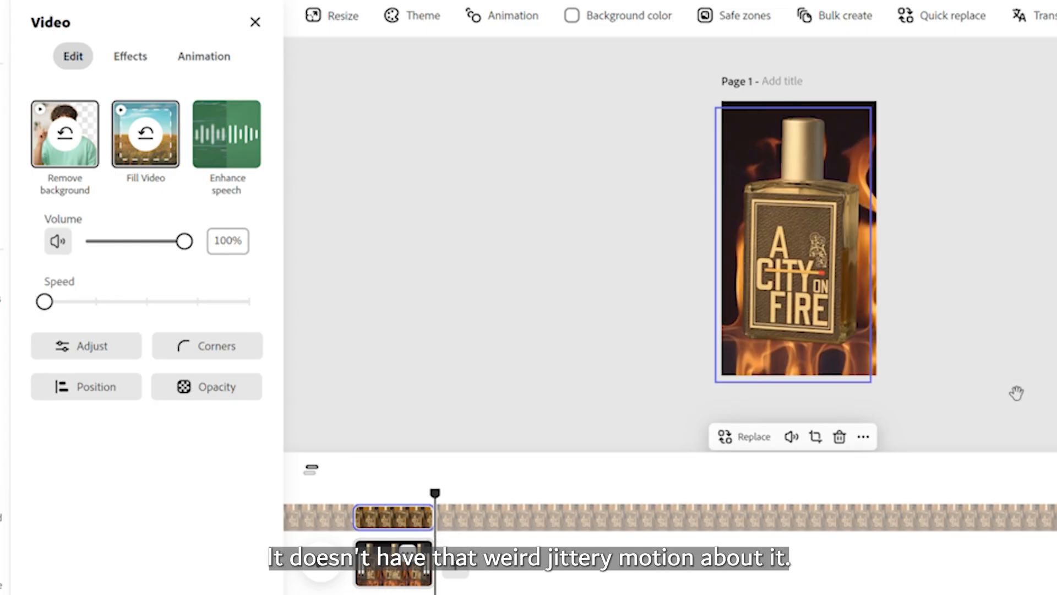
drag(435, 494, 363, 497)
click(321, 570)
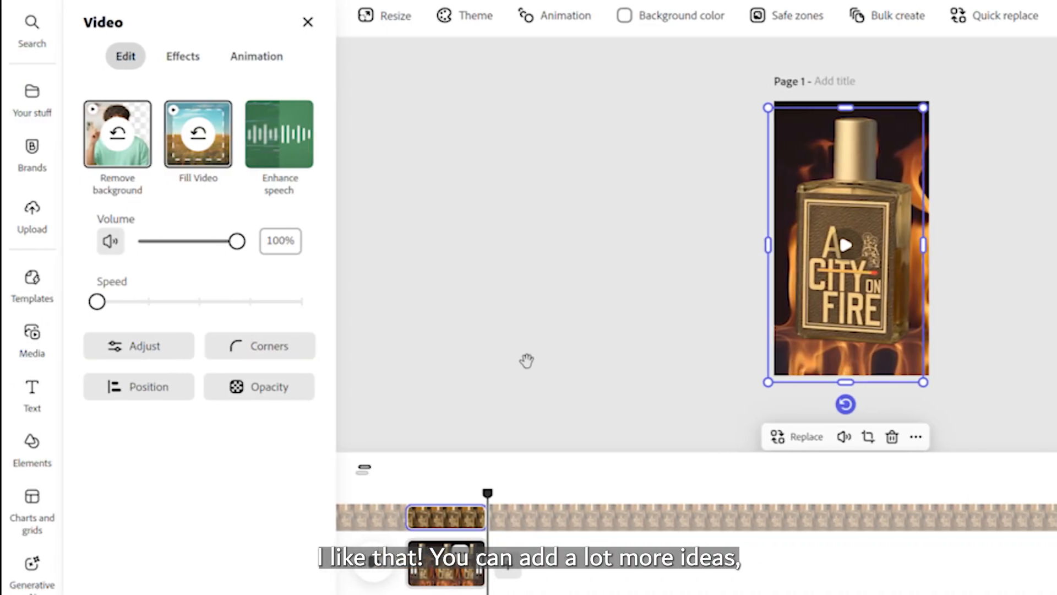
- Search the stock videos for "smoke" and add a clip of white smoke on black to the page
click(32, 281)
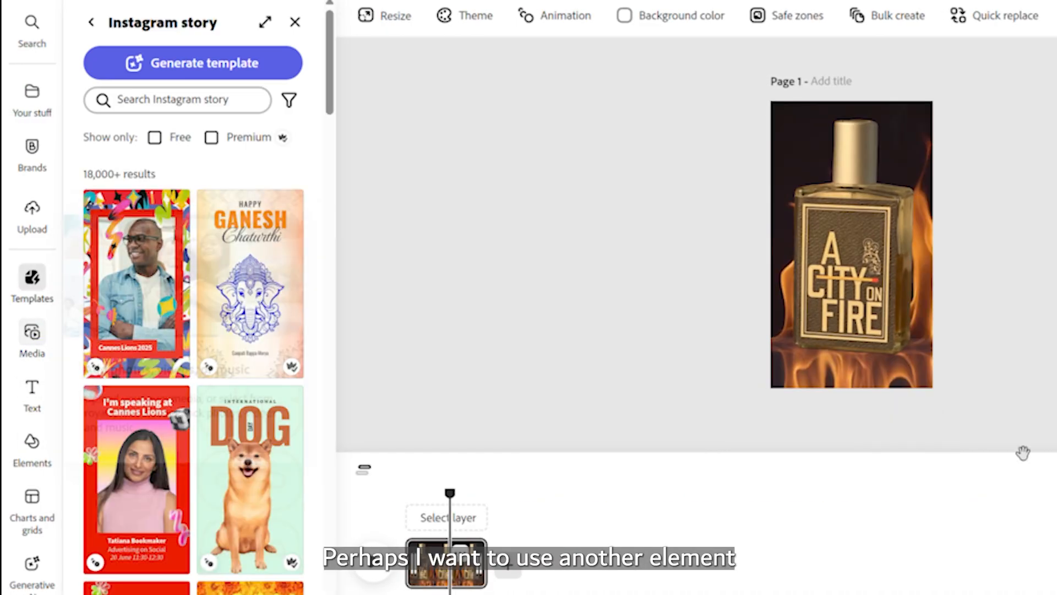
click(34, 335)
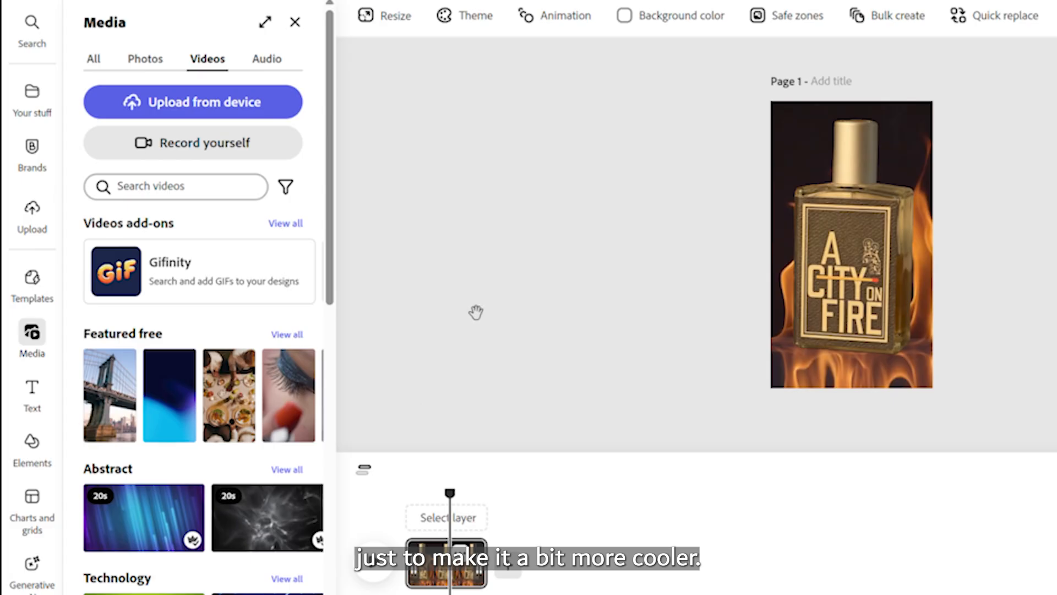
click(159, 190)
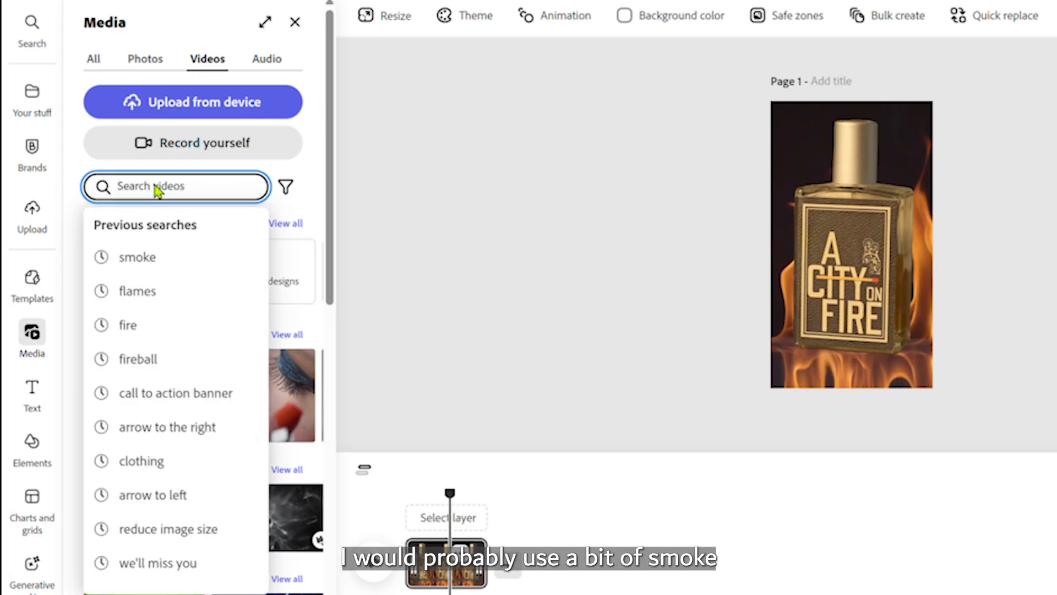
text(smo)
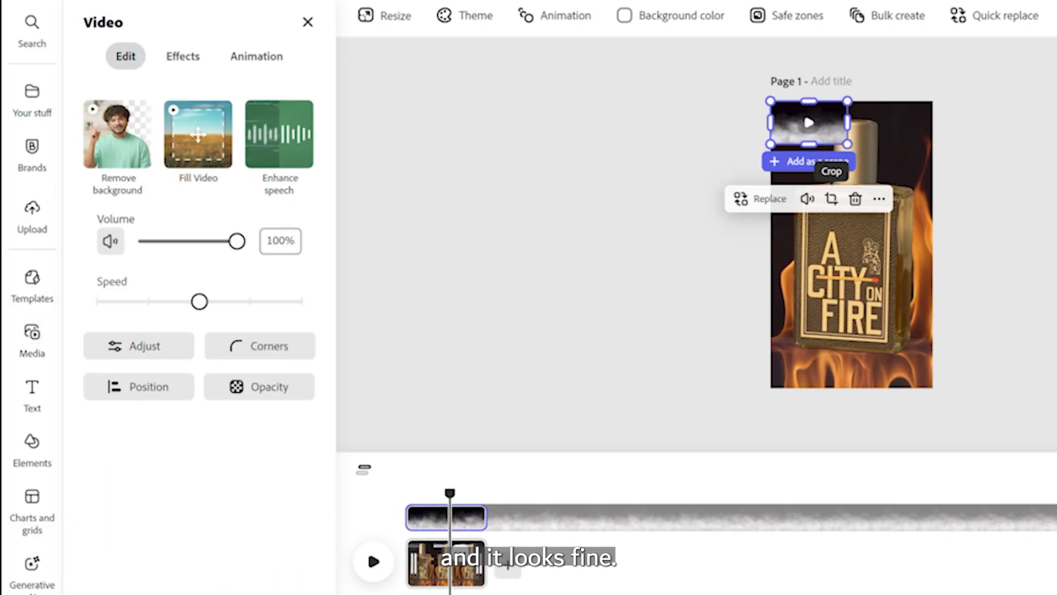
- Fill the page with the smoke clip behind the bottle and set its blend mode to Screen
click(195, 151)
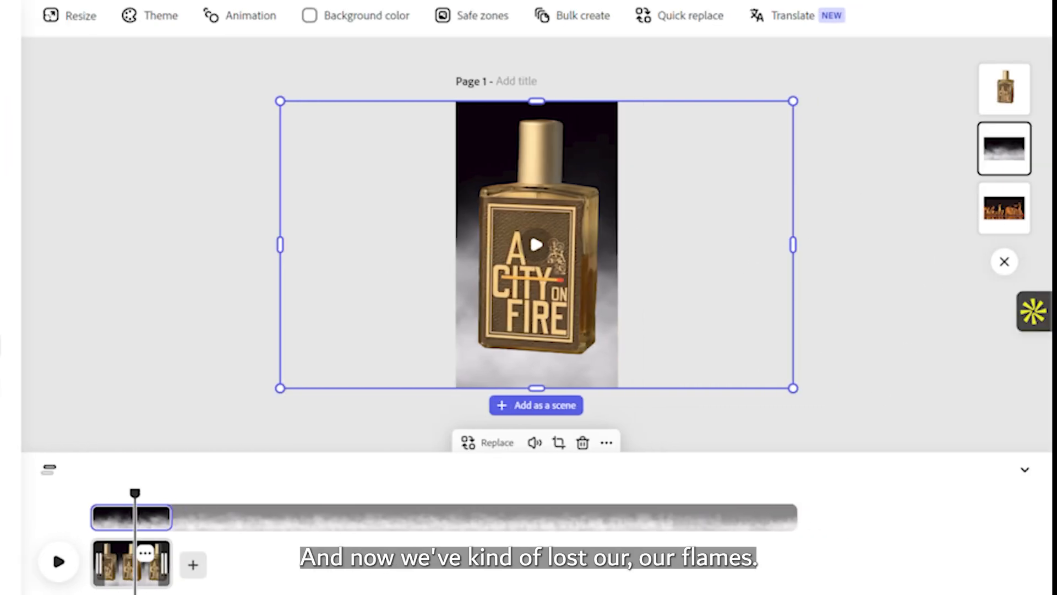
click(2, 385)
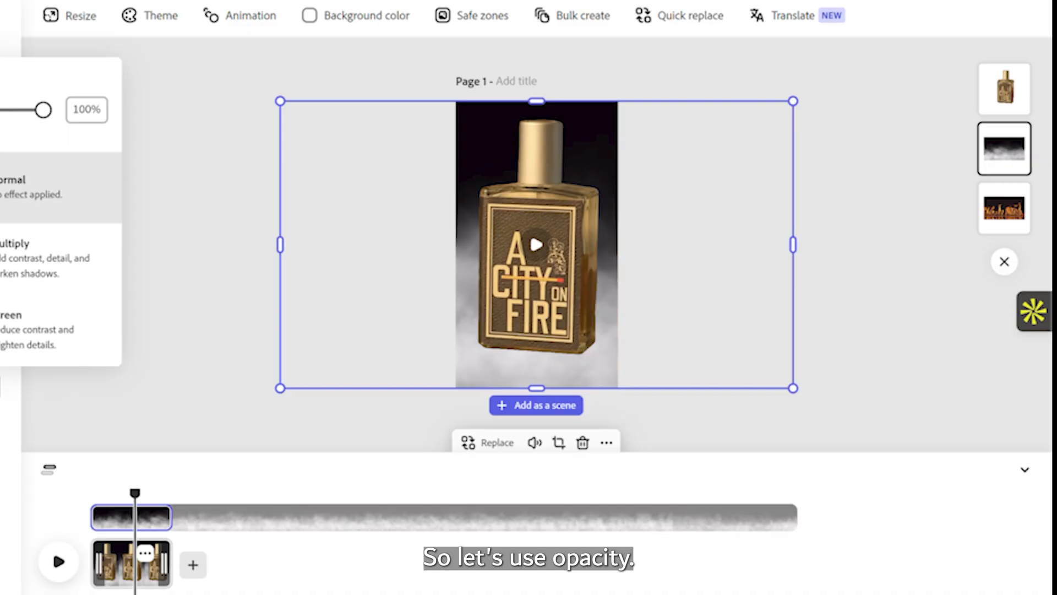
click(37, 345)
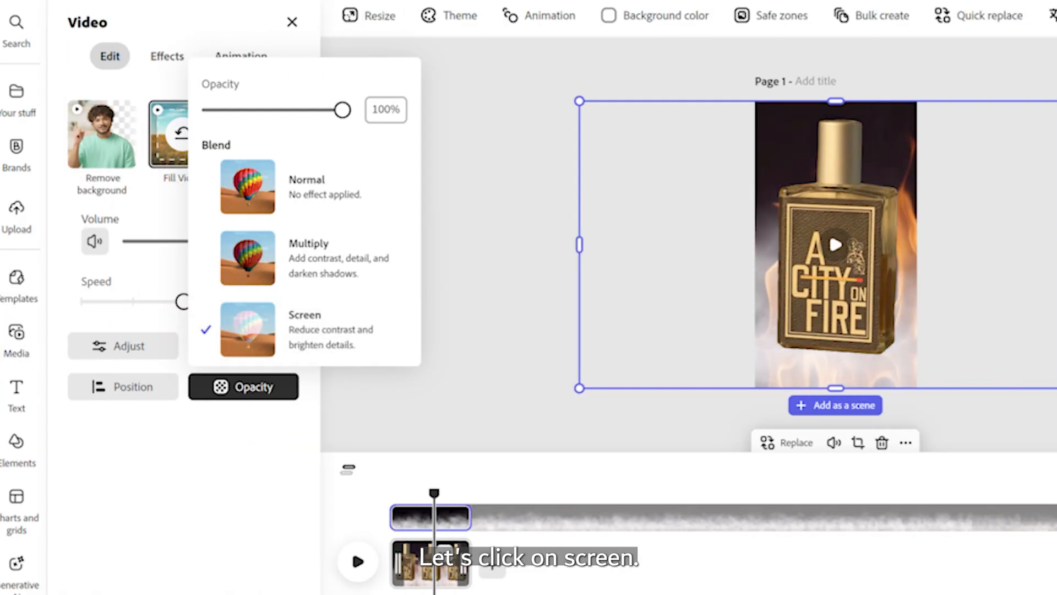
key(Escape)
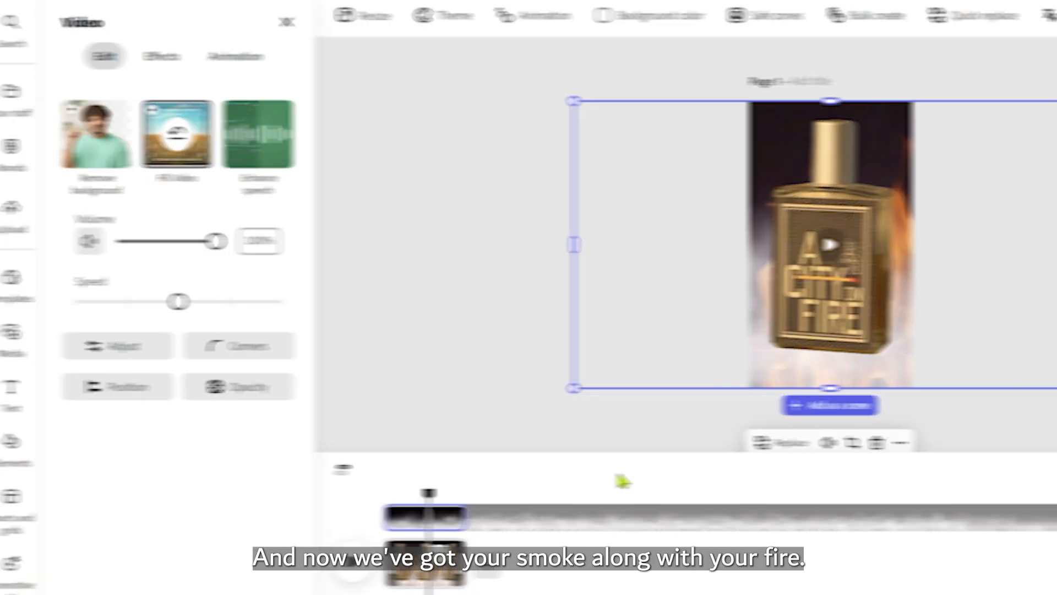
mouse_move(434, 493)
mouse_down()
mouse_move(413, 495)
mouse_move(422, 498)
mouse_up()
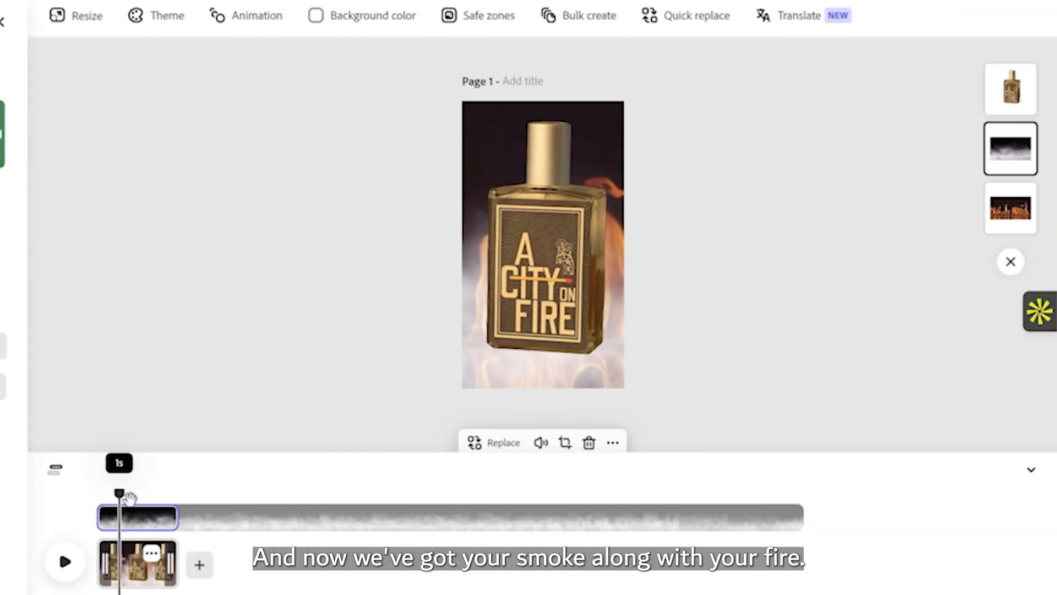
drag(130, 498, 146, 500)
- Duplicate the smoke layer and move the copy above the bottle layer
click(1021, 169)
key(ctrl+d)
drag(1029, 191, 1024, 138)
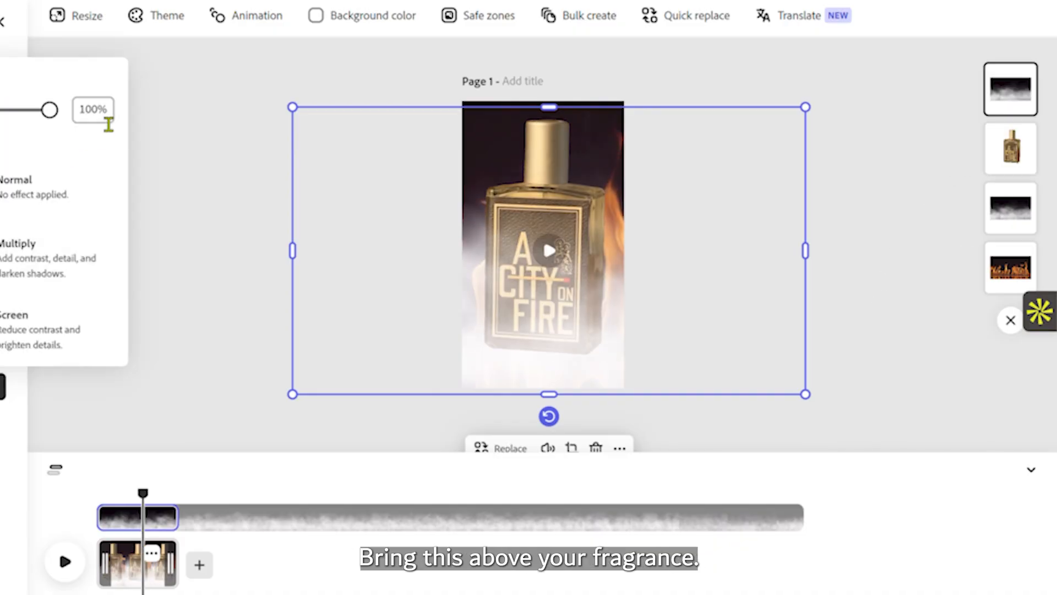
- Reduce the opacity of the front smoke layer to about 61%
drag(48, 113, 0, 122)
drag(74, 125, 82, 124)
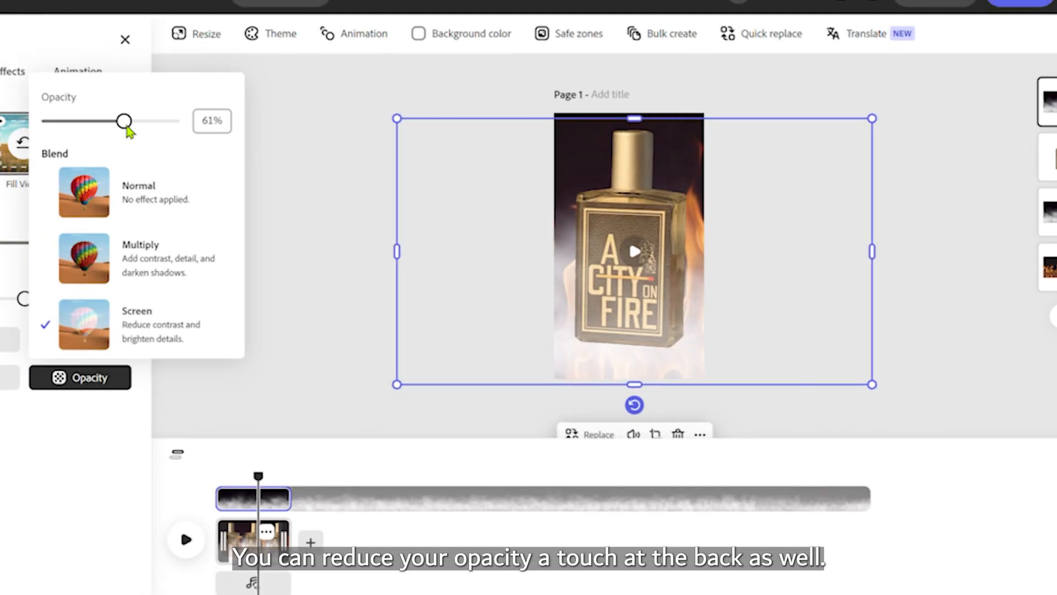
- Reduce the opacity of the smoke layer behind the bottle and scrub through the scene to check the effect
click(1048, 215)
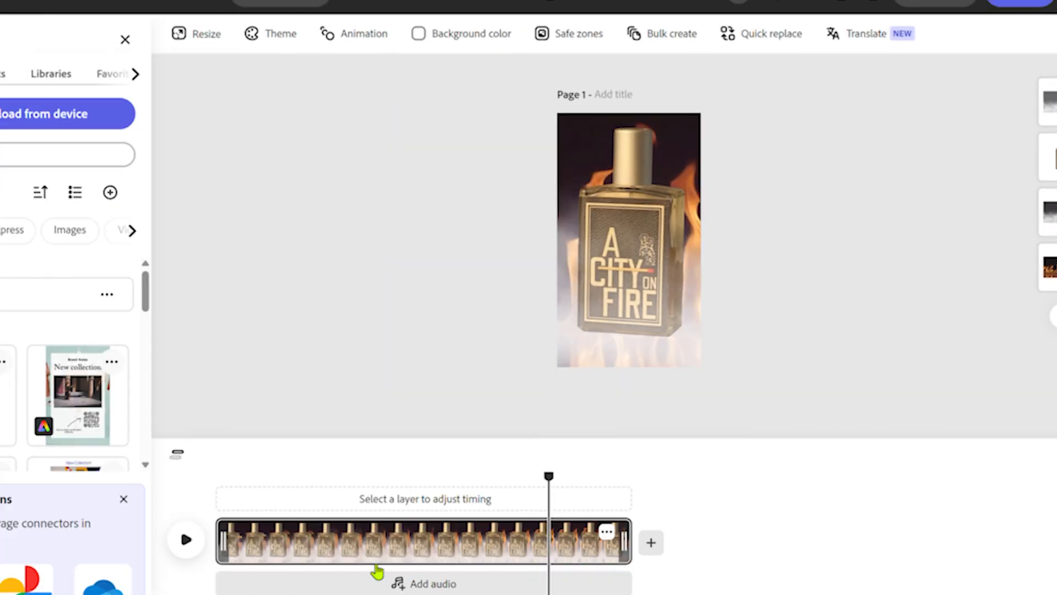
drag(336, 477, 402, 477)
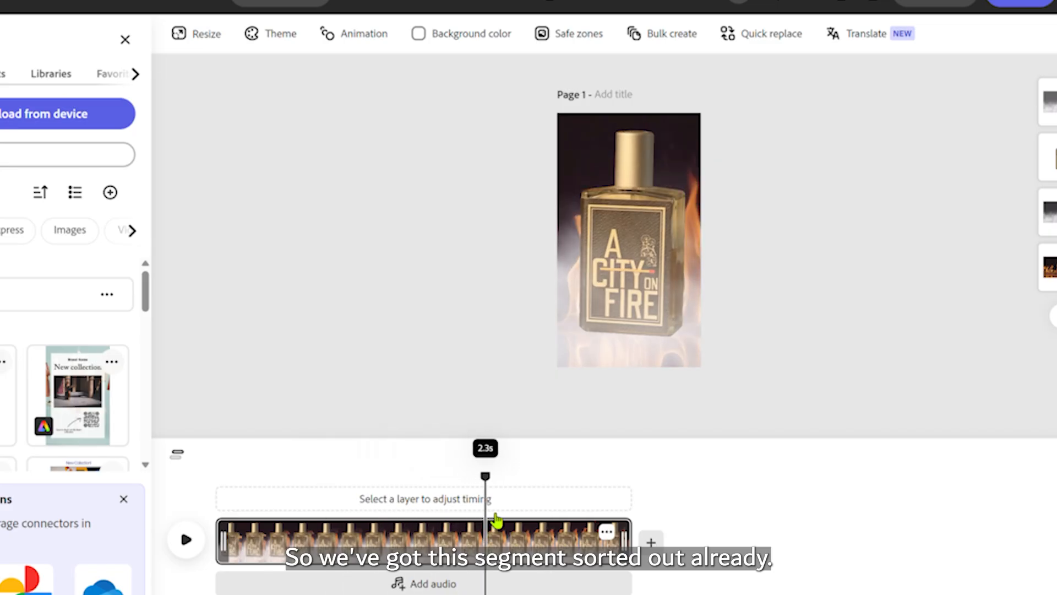
- Add the overhead perfume bottle video as a second scene, trimmed to about 3.5 seconds and slowed down
click(585, 528)
click(651, 542)
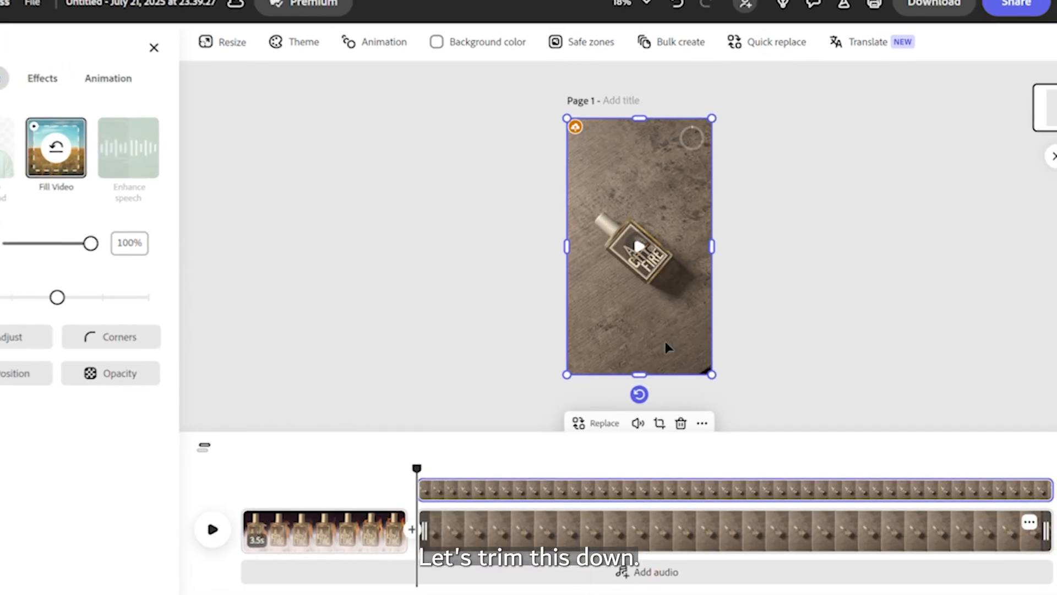
drag(425, 529, 577, 531)
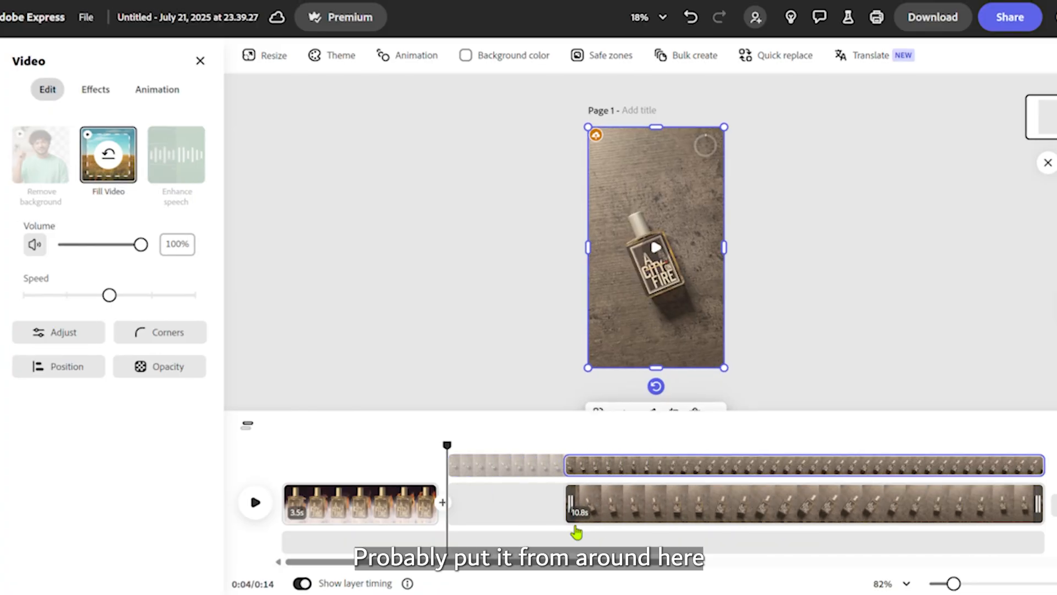
drag(929, 512, 603, 510)
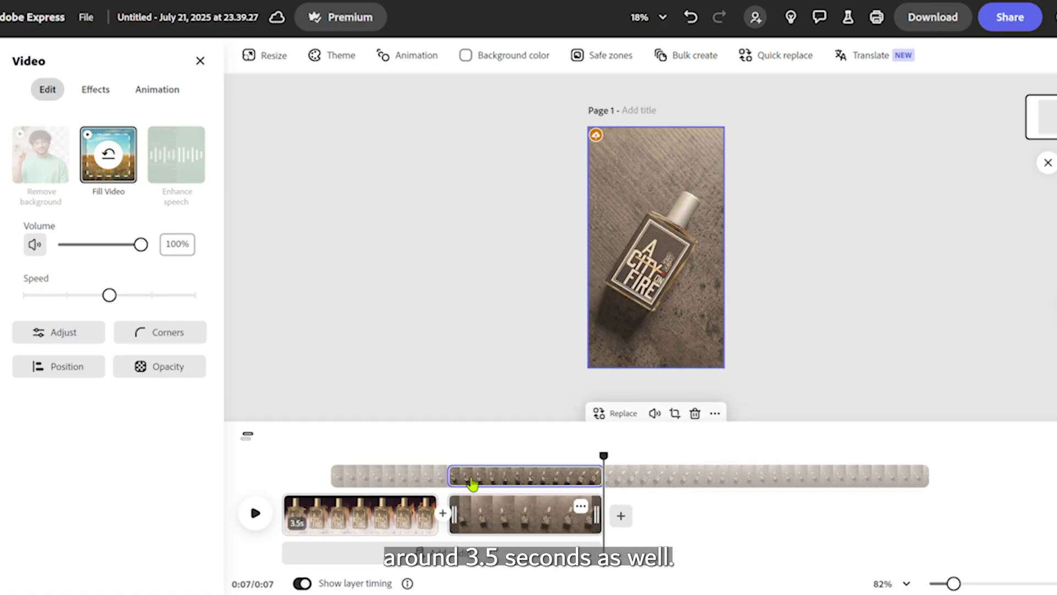
click(501, 514)
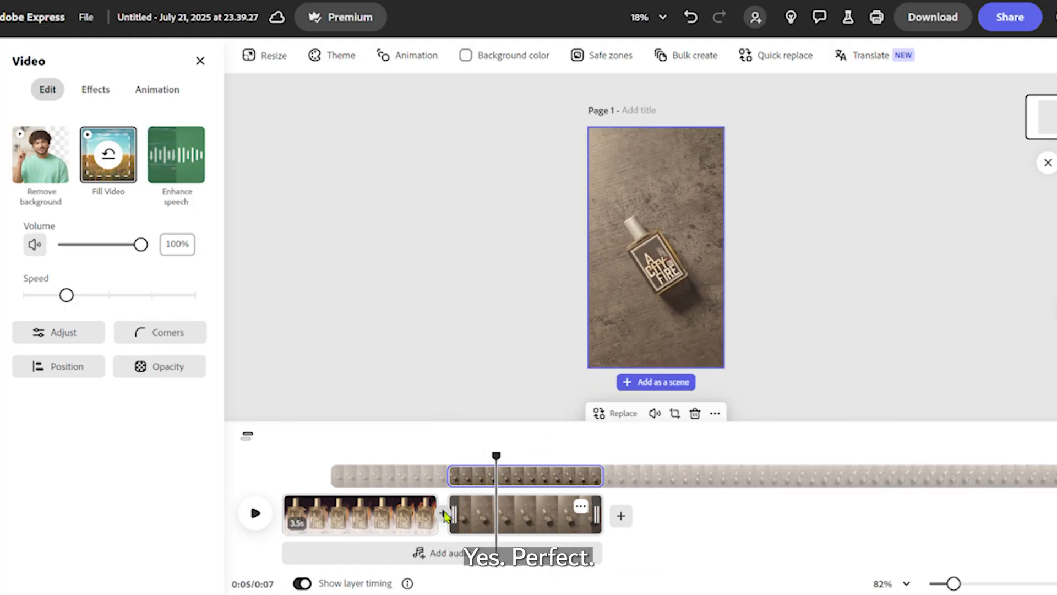
- Apply a Dissolve transition between the two scenes and scrub across the cut to check it
click(445, 514)
click(505, 523)
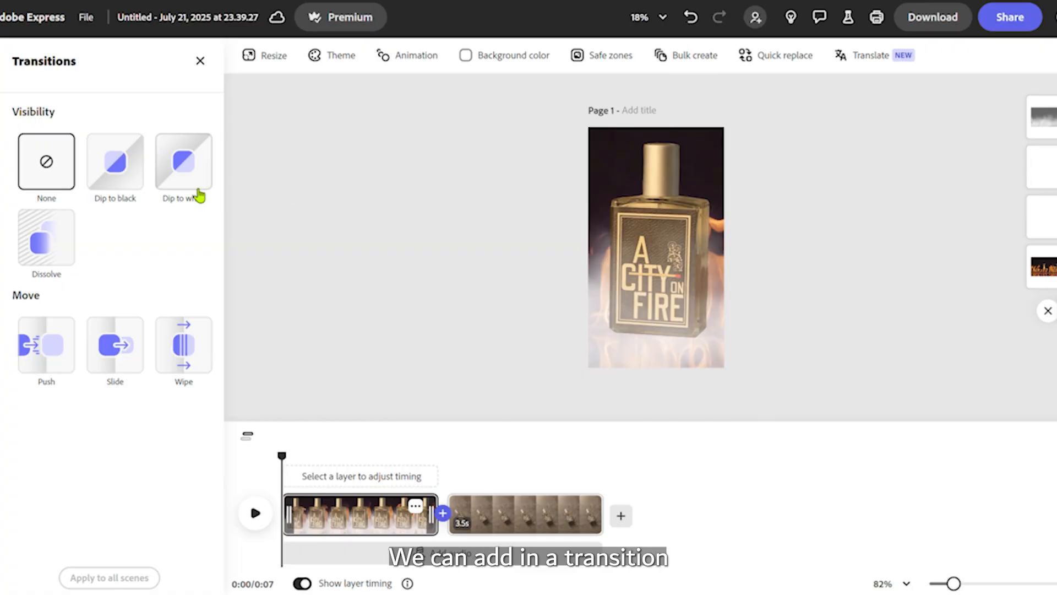
click(46, 237)
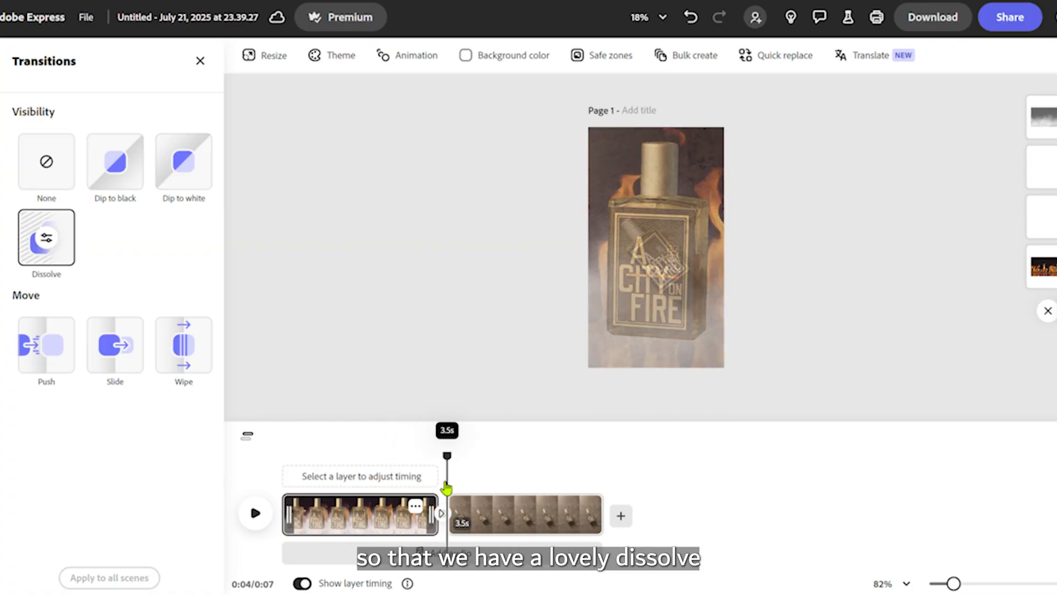
drag(446, 487, 500, 499)
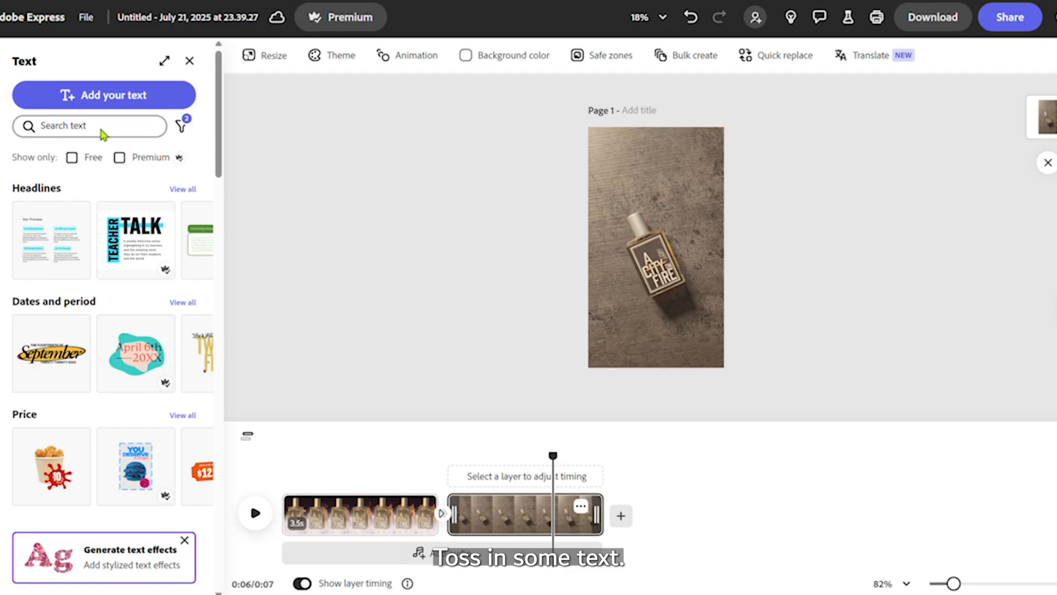
- Search the text designs for "call to action" and place the red "NEW DROP COMING SOON" graphic above the bottle in the second scene
click(102, 133)
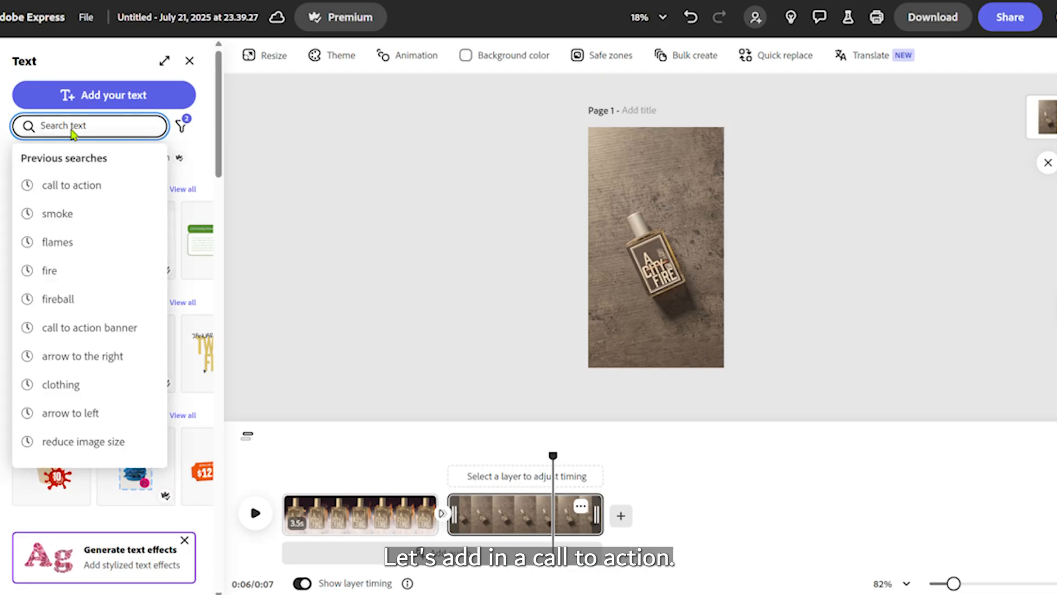
text(call to action)
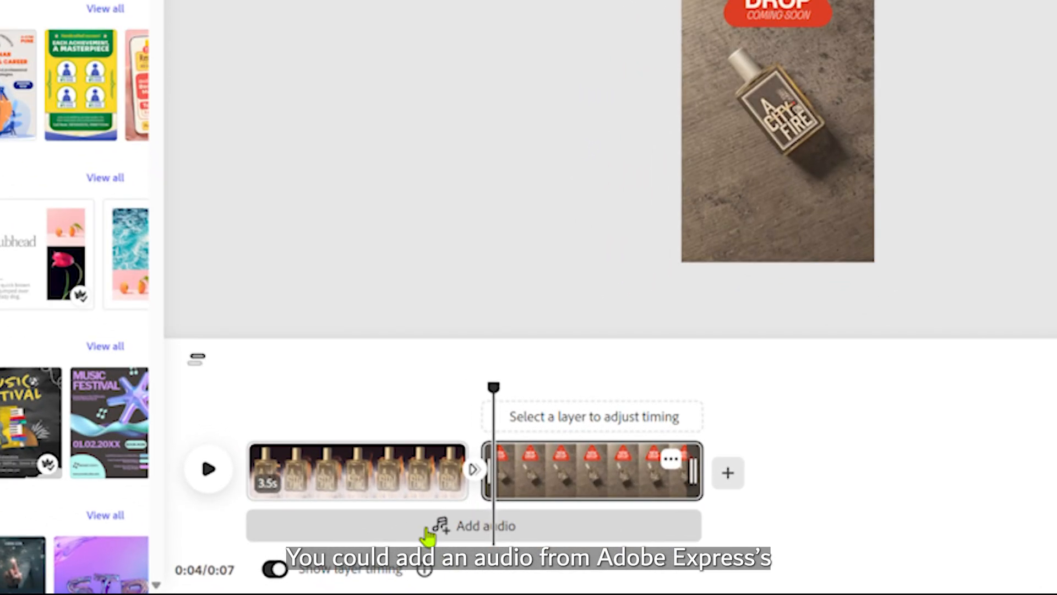
- Add the "Deep Blue House - Loop" track from the Electronic audio category as the video's soundtrack
click(428, 529)
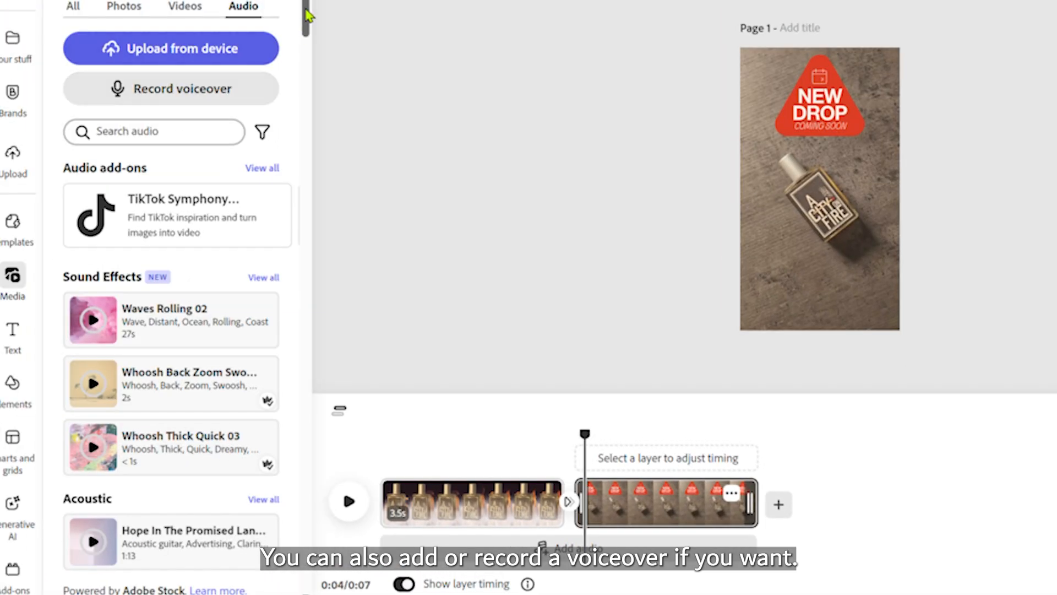
drag(305, 10, 306, 23)
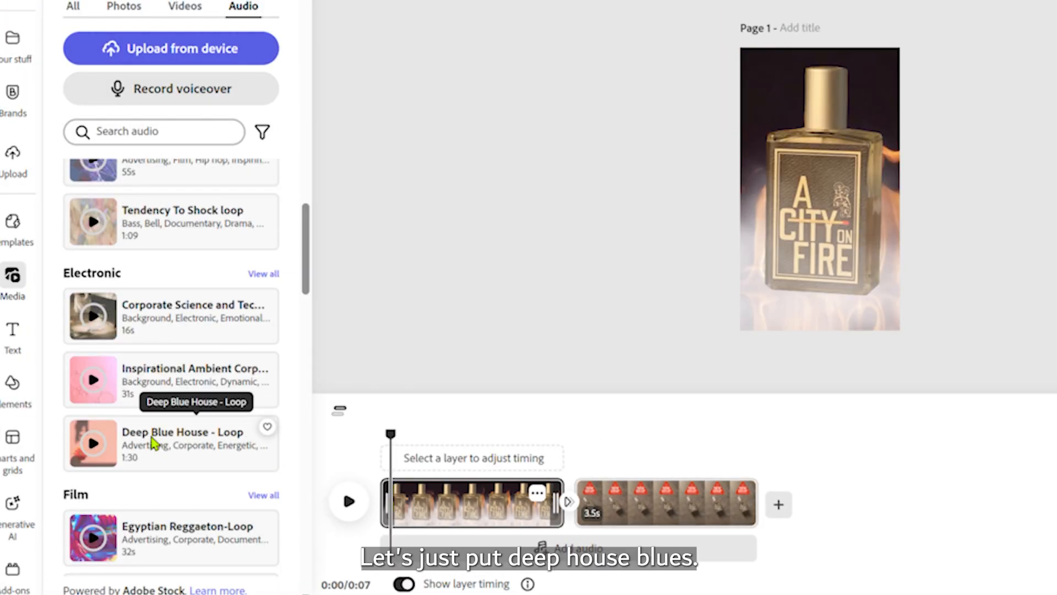
click(154, 441)
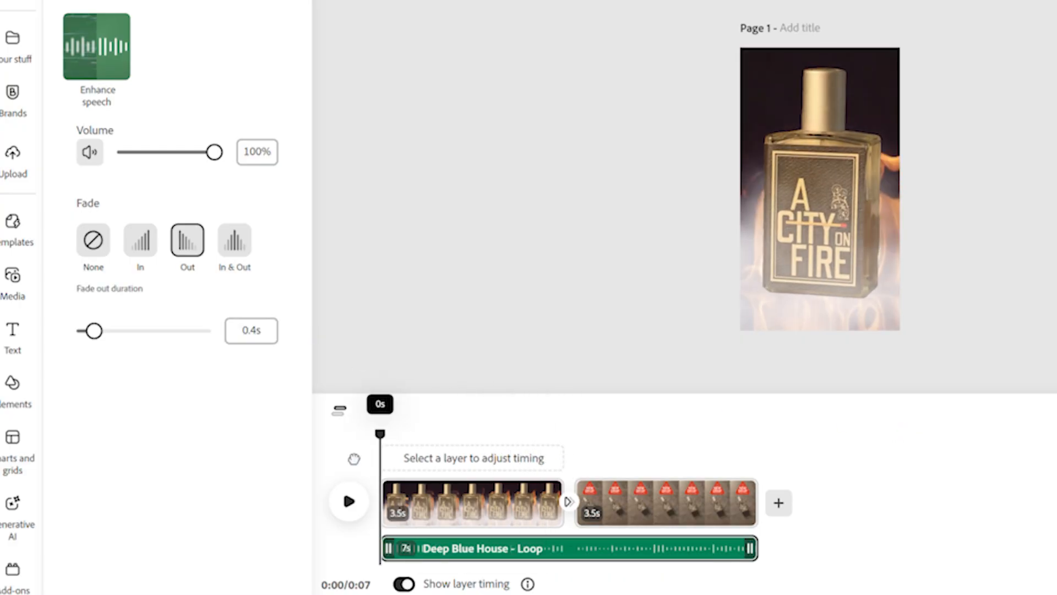
- Play the finished video through and download it as an MP4 at 1080p
key(space)
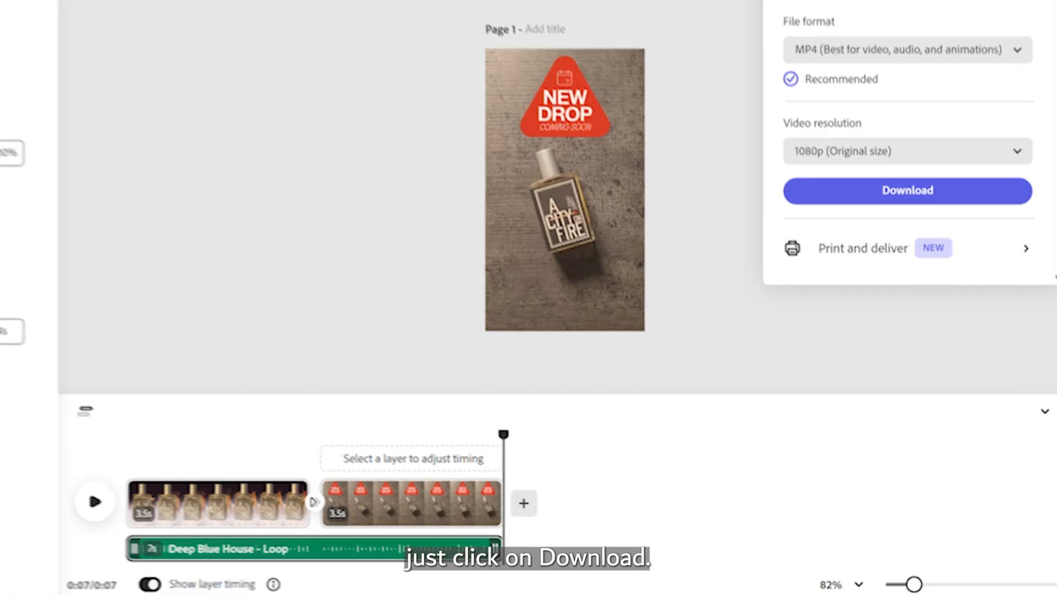
click(936, 197)
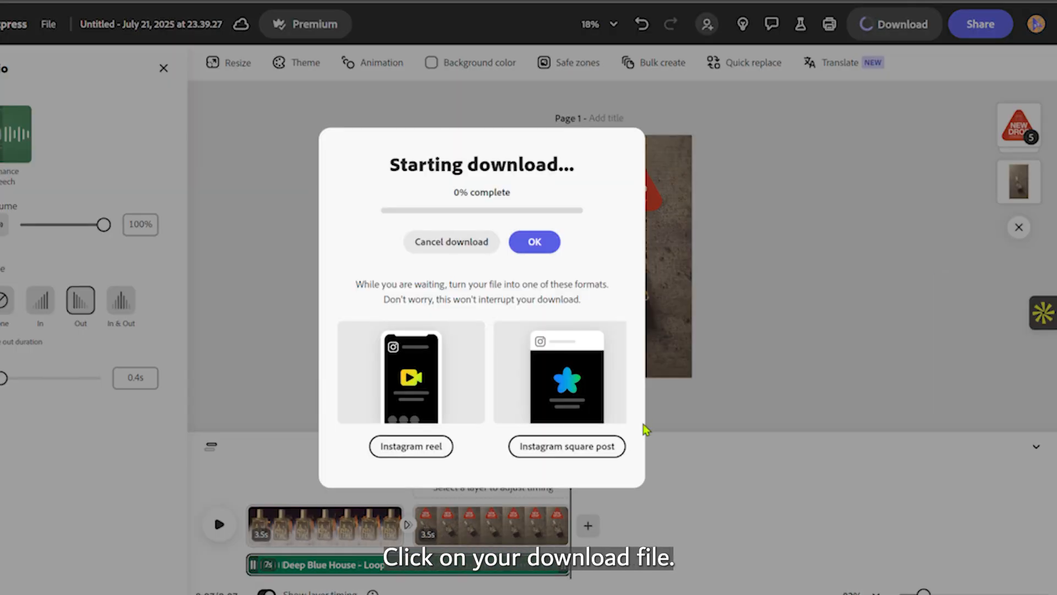